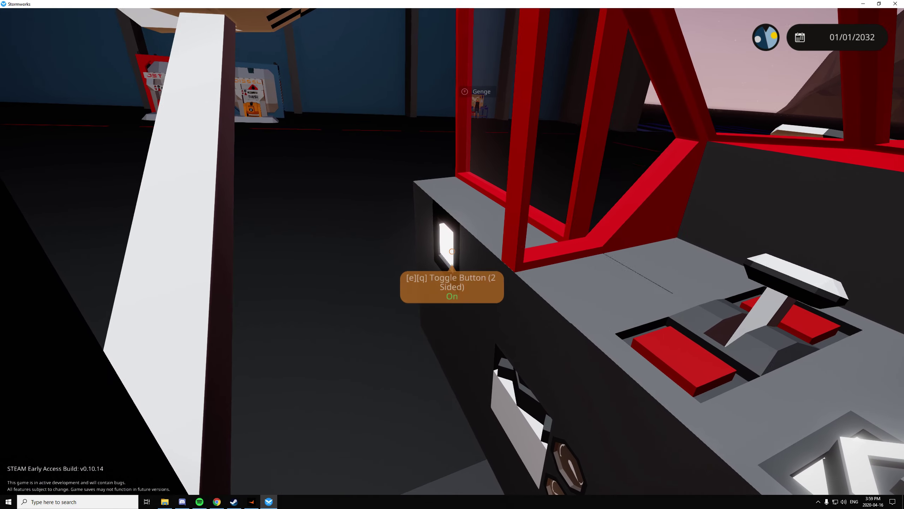
Step: Switch the cockpit's two-sided toggle button off and cycle between outside and first-person views
{"action": "key", "text": "e"}
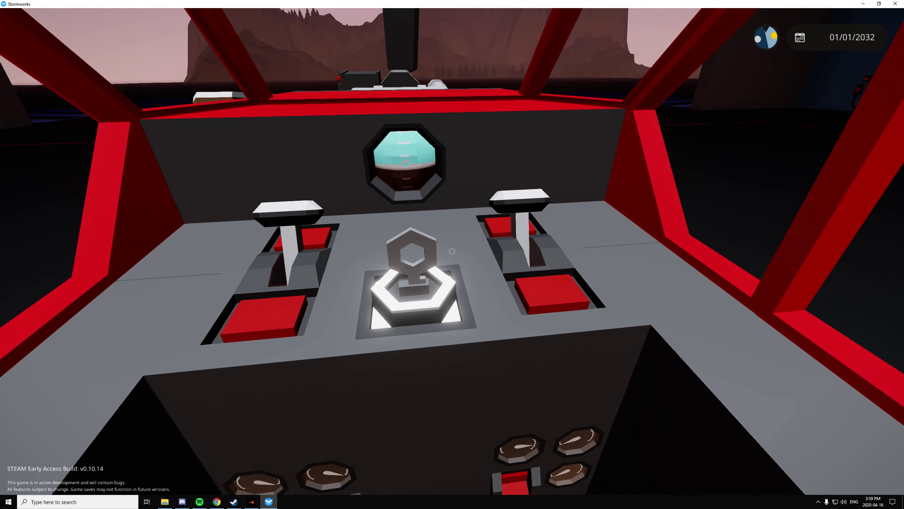
{"action": "key", "text": "Tab"}
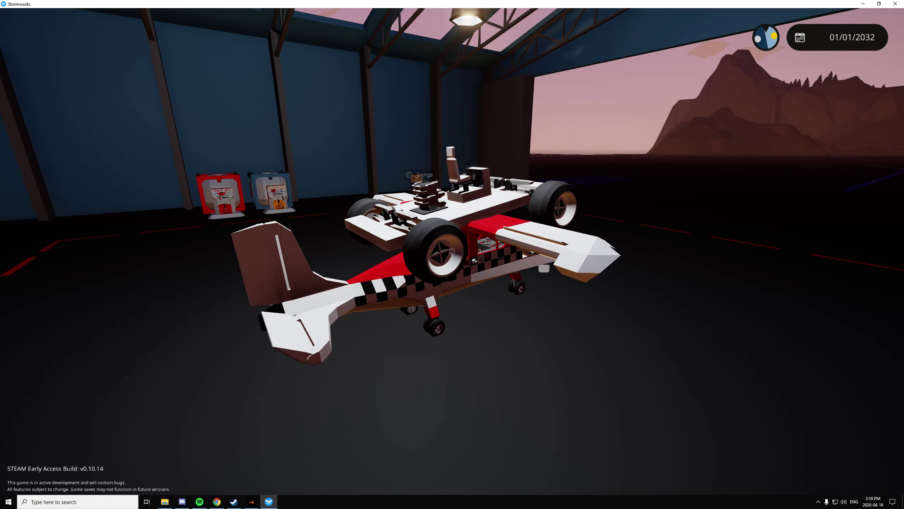
{"action": "key", "text": "Tab"}
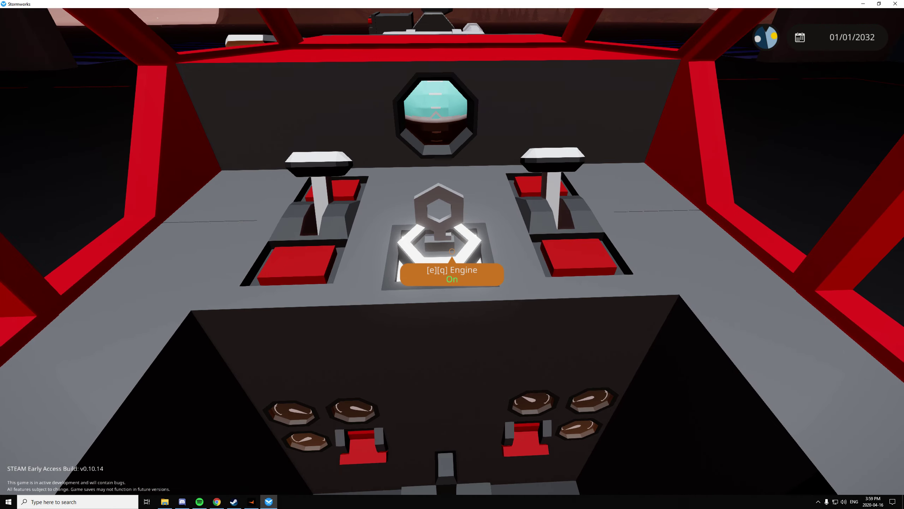
{"action": "key", "text": "Tab"}
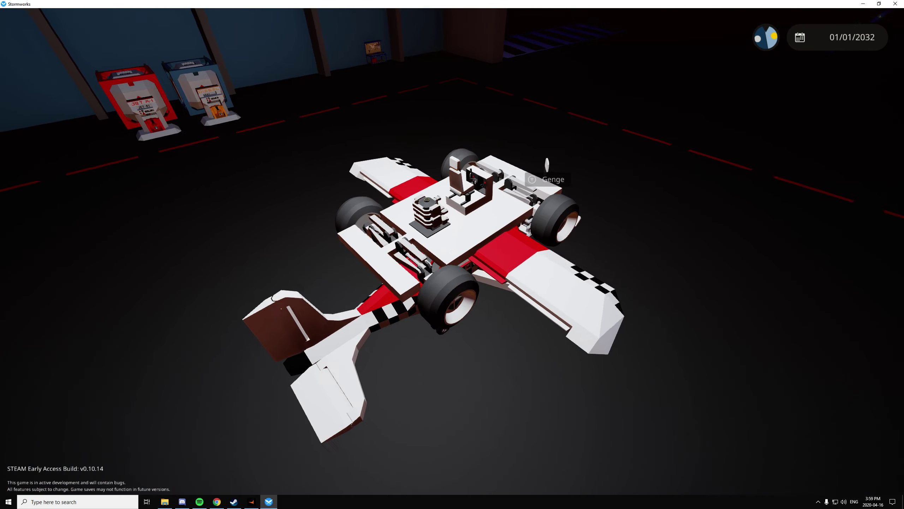
{"action": "key", "text": "Tab"}
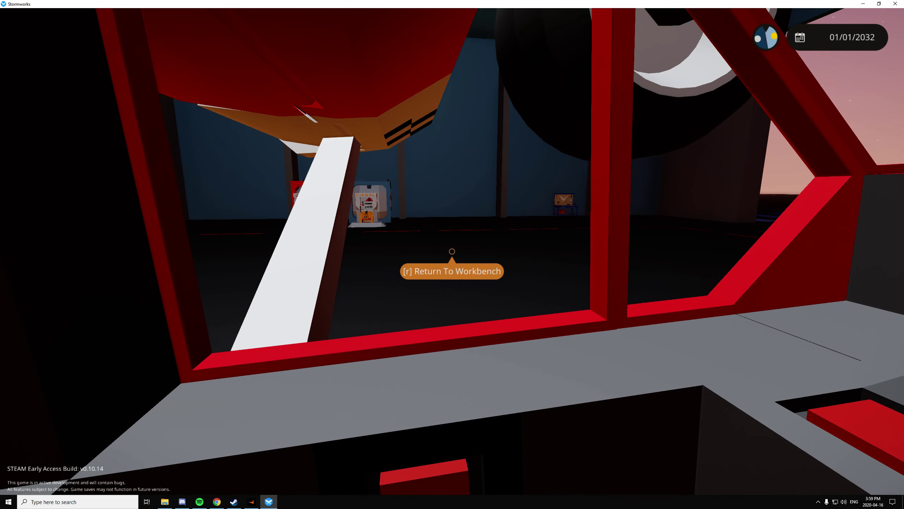
Step: Bring the plane back to the workbench, view its underside and landing gear, and select the inverted wedge block
{"action": "key", "text": "r"}
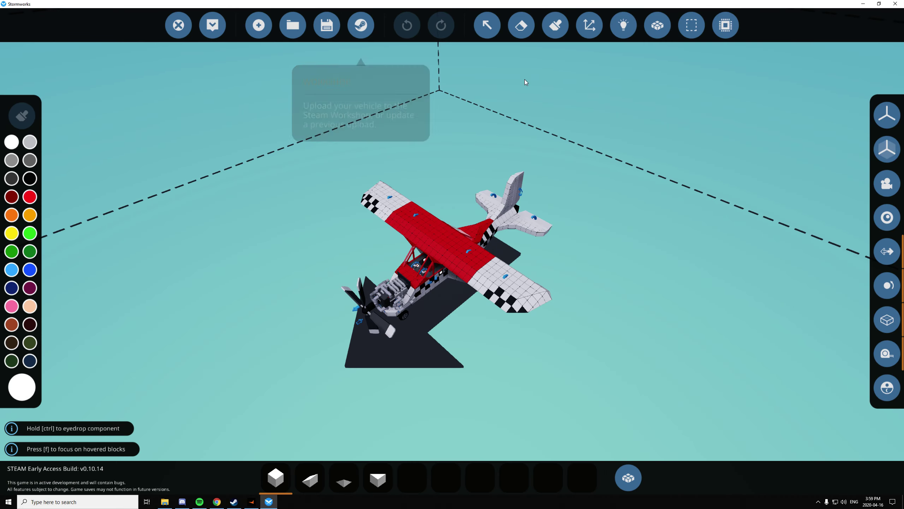
{"action": "scroll", "coordinate": [404, 314], "scroll_direction": "up", "scroll_amount": 5}
{"action": "mouse_move", "coordinate": [387, 349]}
{"action": "left_mouse_down"}
{"action": "mouse_move", "coordinate": [476, 372]}
{"action": "mouse_move", "coordinate": [346, 338]}
{"action": "left_mouse_up"}
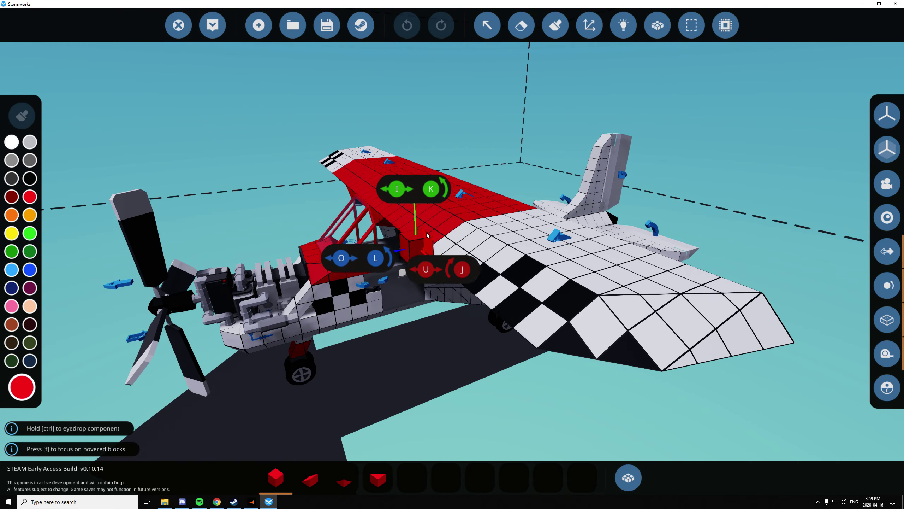
{"action": "mouse_move", "coordinate": [523, 194]}
{"action": "left_mouse_down"}
{"action": "mouse_move", "coordinate": [574, 111]}
{"action": "mouse_move", "coordinate": [535, 196]}
{"action": "mouse_move", "coordinate": [682, 191]}
{"action": "mouse_move", "coordinate": [466, 202]}
{"action": "mouse_move", "coordinate": [381, 424]}
{"action": "left_mouse_up"}
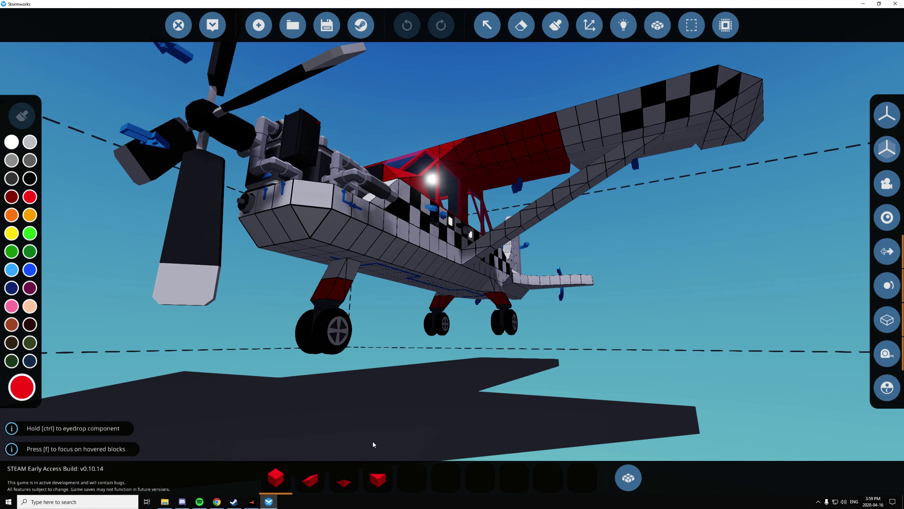
{"action": "left_click", "coordinate": [377, 481]}
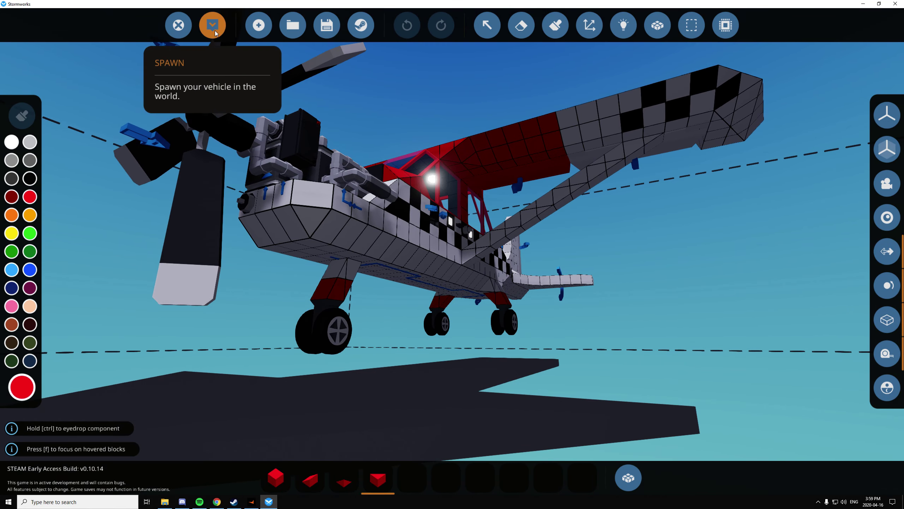
Step: Spawn the checkered aircraft into the hangar and view the flying helicopter from outside
{"action": "left_click", "coordinate": [214, 26]}
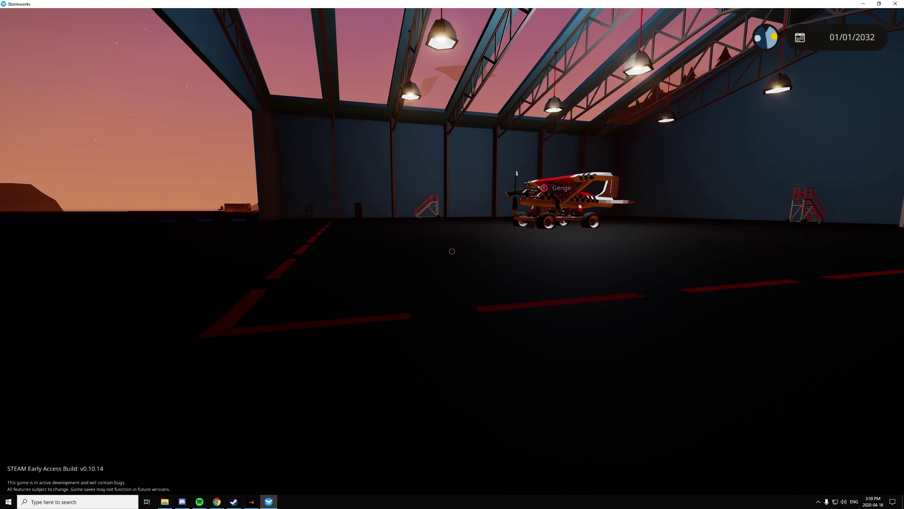
{"action": "key", "text": "w"}
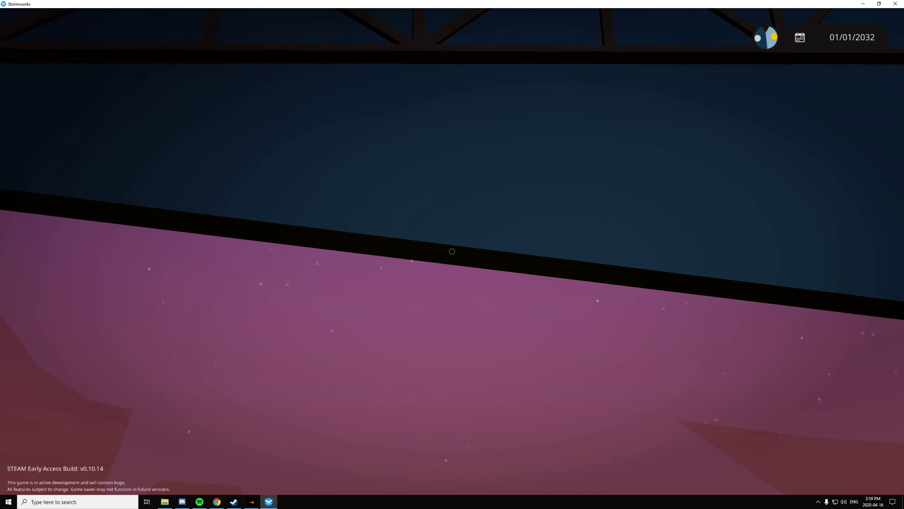
{"action": "key", "text": "Tab"}
Step: Walk the character toward the red helicopter in third-person view
{"action": "key", "text": "w"}
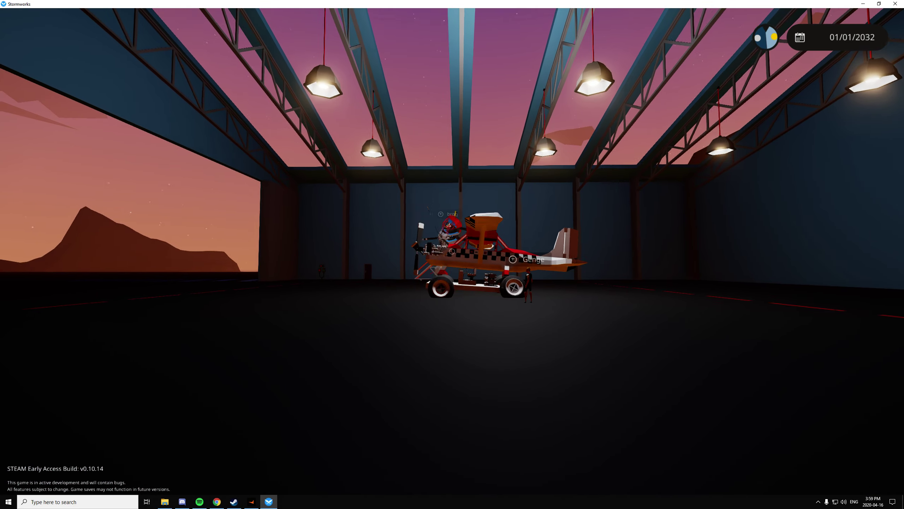
{"action": "key", "text": "w"}
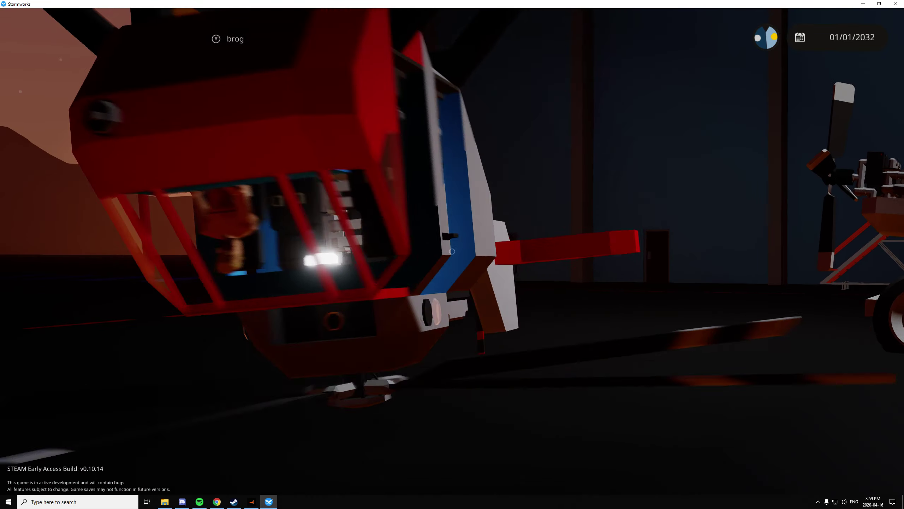
{"action": "key", "text": "Tab"}
{"action": "scroll", "coordinate": [452, 254], "scroll_direction": "up", "scroll_amount": 3}
{"action": "scroll", "coordinate": [452, 255], "scroll_direction": "down", "scroll_amount": 3}
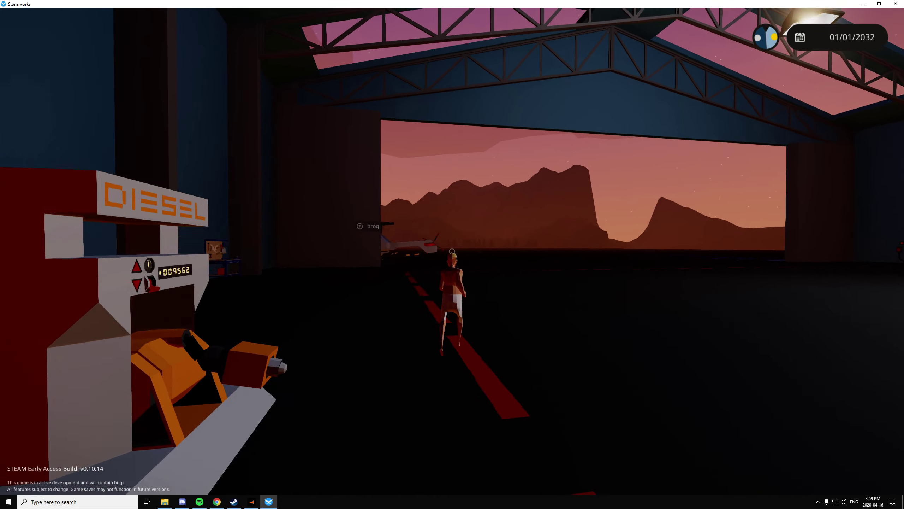
{"action": "key", "text": "w"}
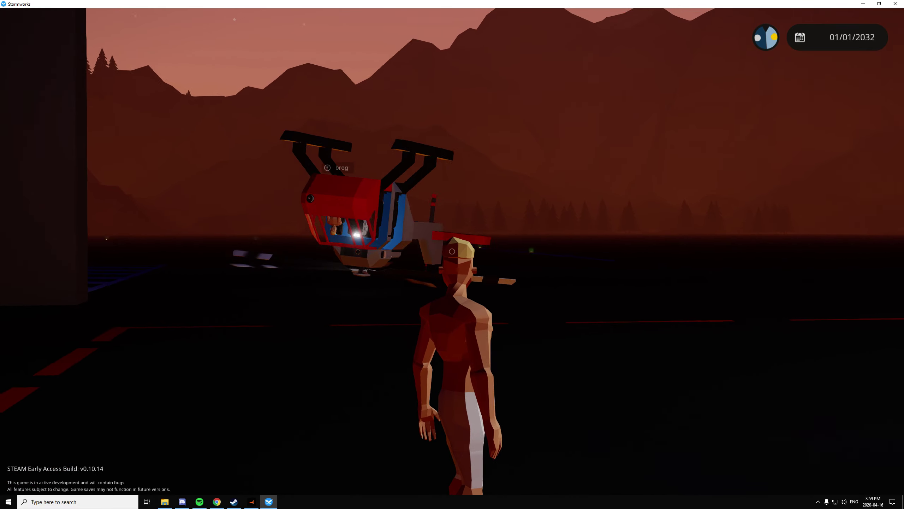
{"action": "scroll", "coordinate": [452, 254], "scroll_direction": "down", "scroll_amount": 3}
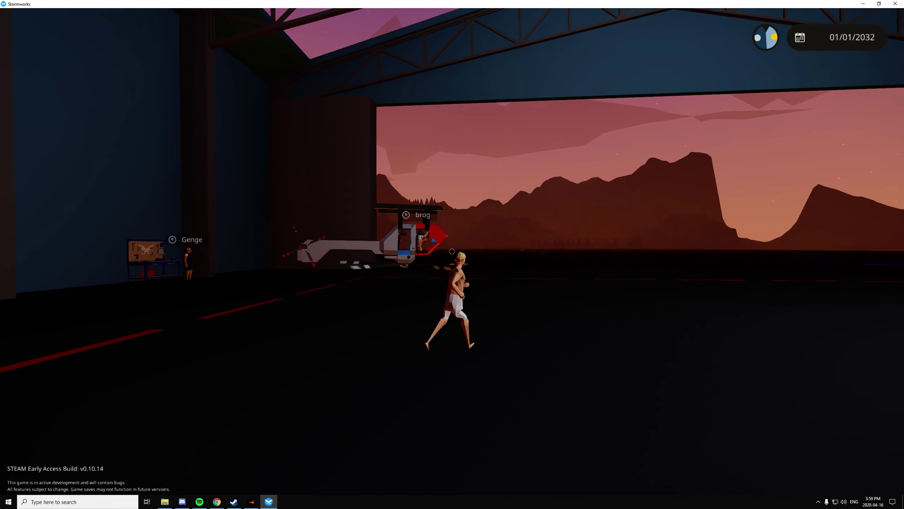
{"action": "scroll", "coordinate": [452, 254], "scroll_direction": "up", "scroll_amount": 3}
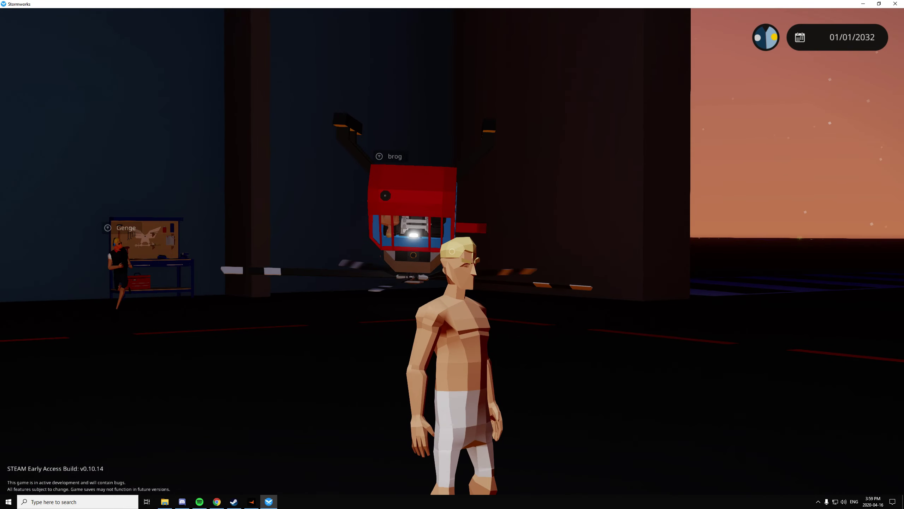
{"action": "scroll", "coordinate": [453, 255], "scroll_direction": "down", "scroll_amount": 5}
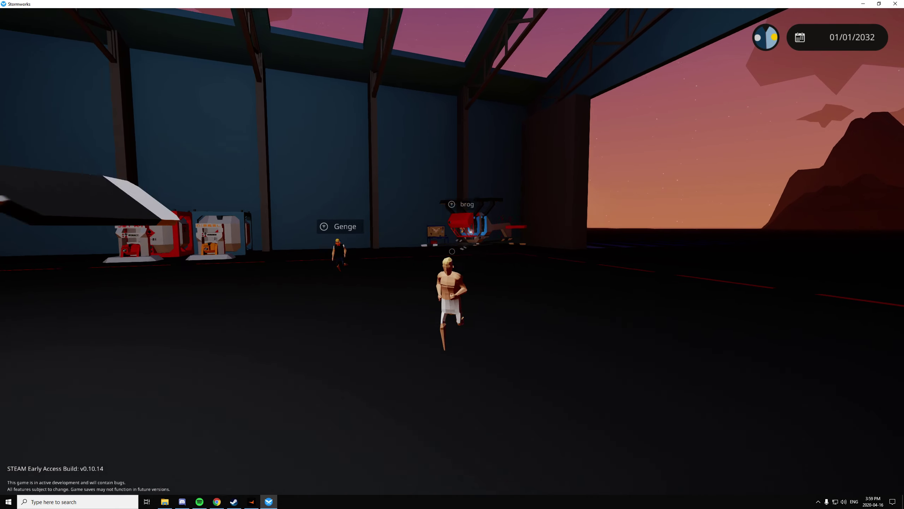